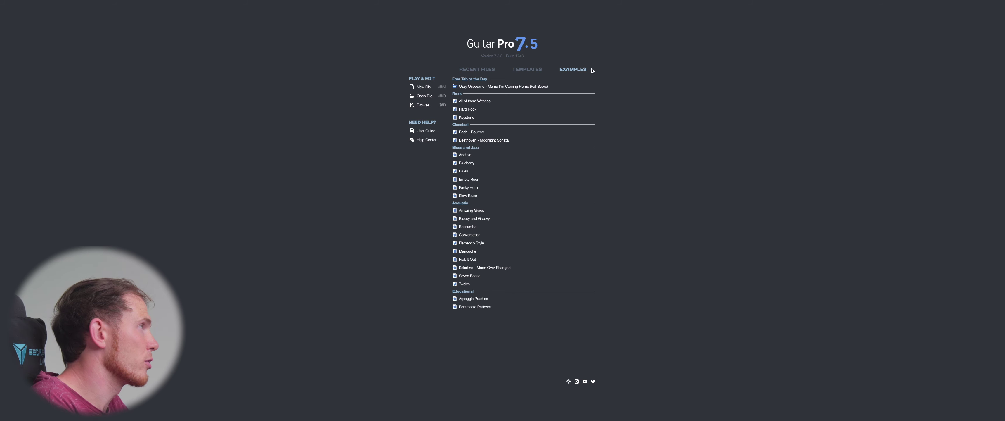
# Step: Browse the templates and example files, and open the educational example Pentatonic Patterns
pyautogui.click(532, 70)
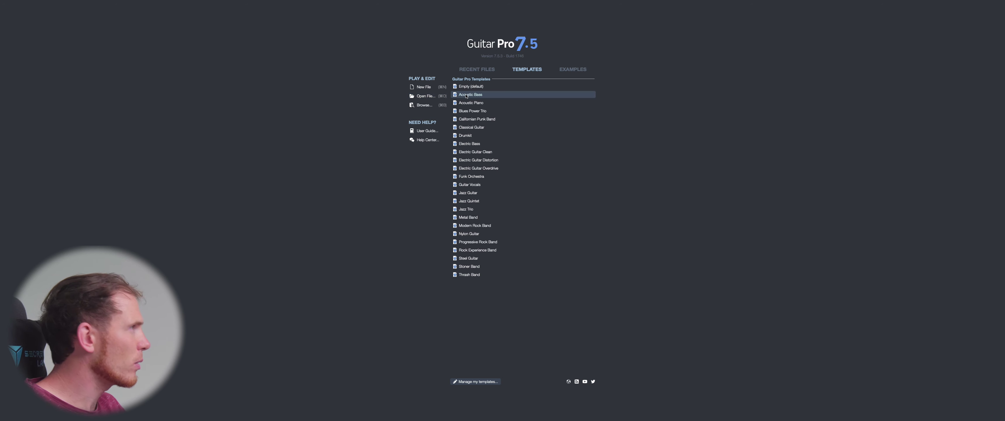
pyautogui.click(572, 69)
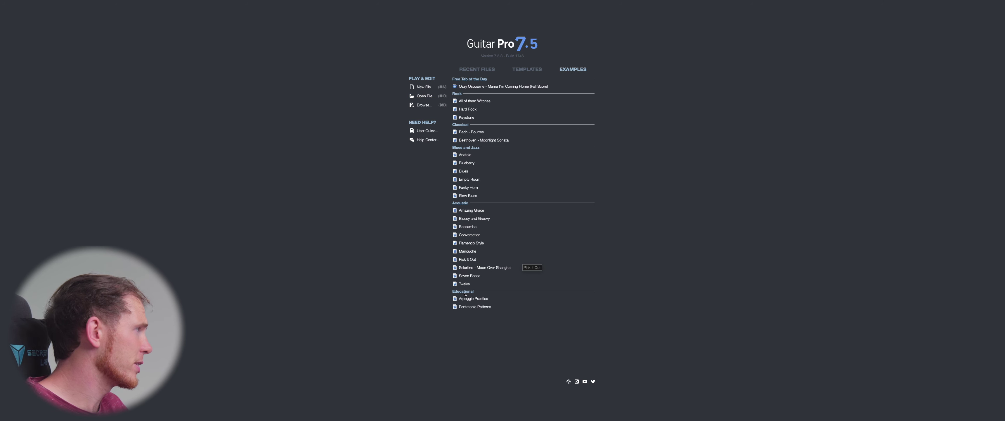
pyautogui.click(480, 307)
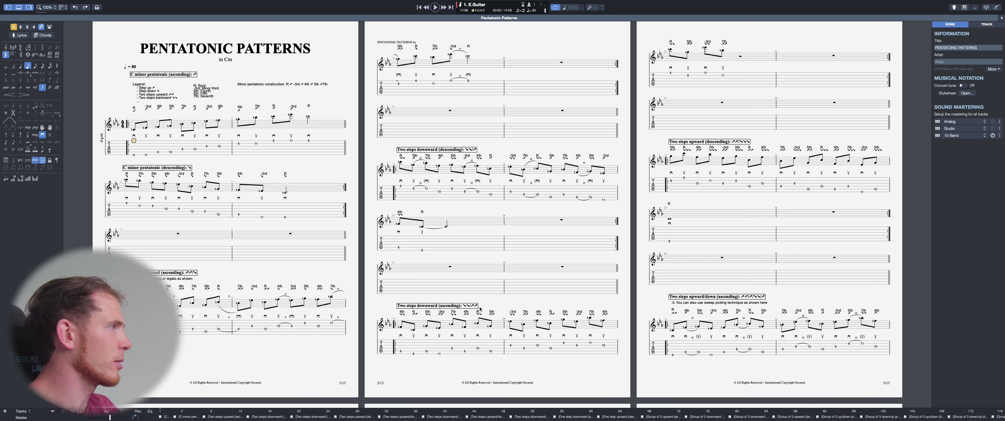
# Step: Look through the Pentatonic Patterns score, including its legend and the exercises on the following pages
pyautogui.click(526, 304)
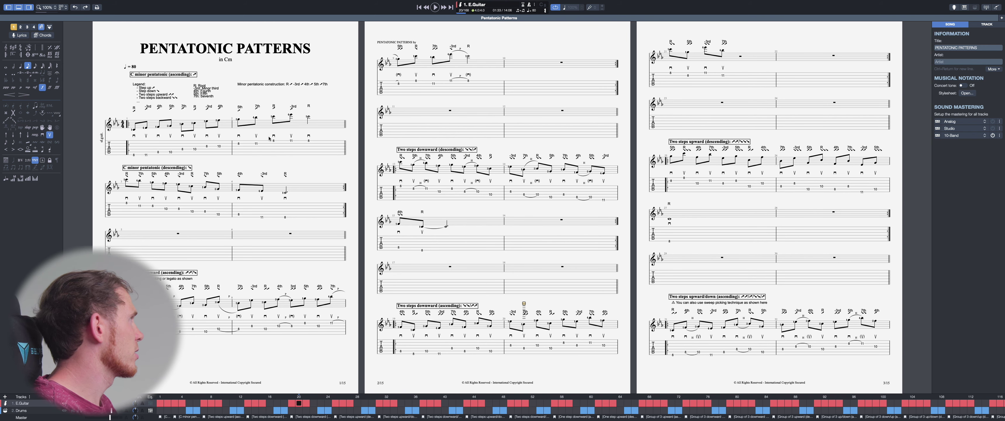
pyautogui.click(176, 94)
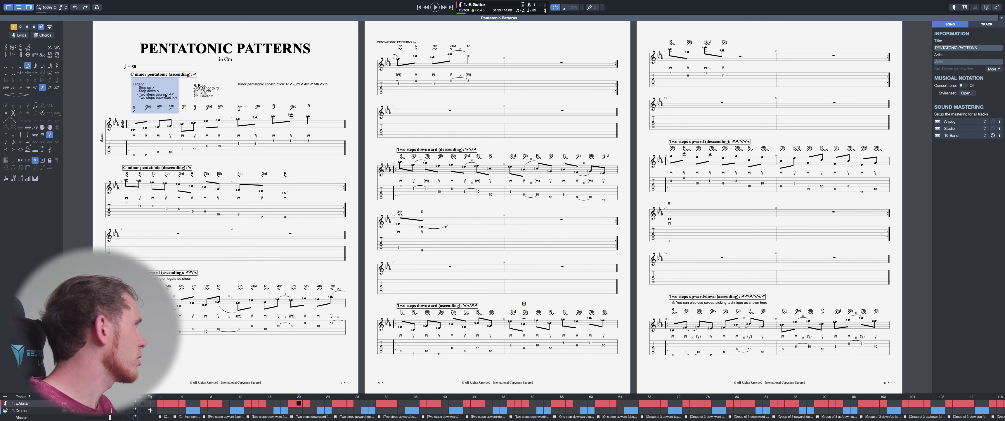
pyautogui.click(154, 112)
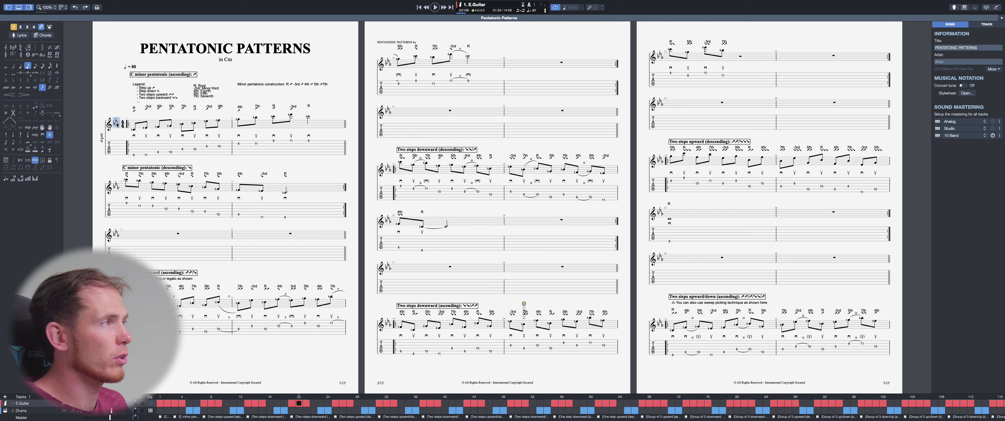
pyautogui.scroll(-10, 119, 125)
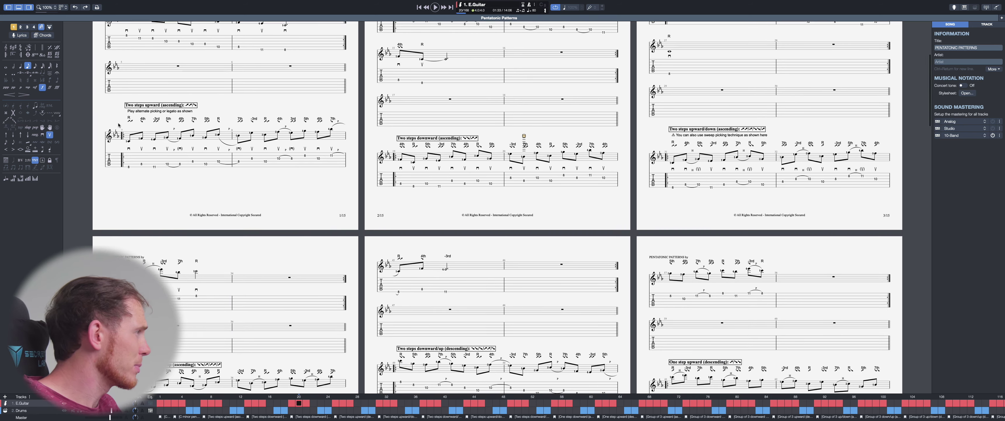
pyautogui.scroll(-12, 118, 124)
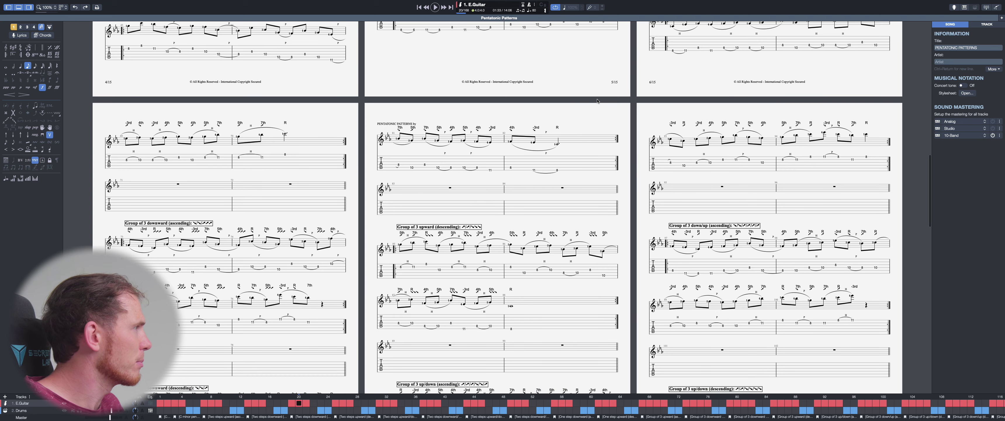
pyautogui.scroll(10, 597, 101)
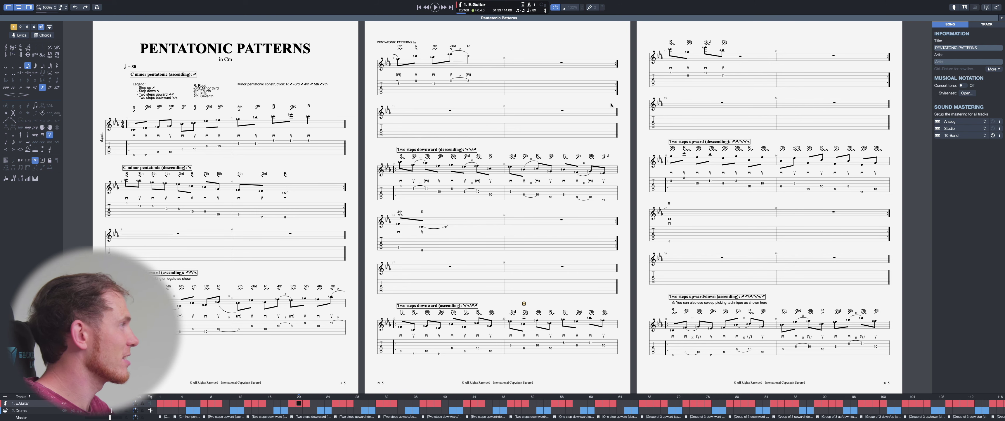
# Step: Play the ascending C minor pentatonic exercise from its first beat and stop playback in the second bar
pyautogui.click(133, 148)
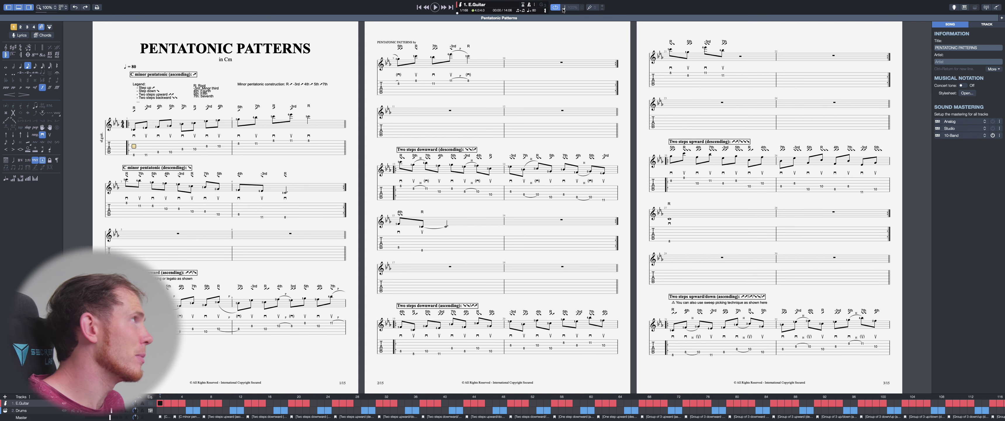
pyautogui.click(573, 7)
pyautogui.click(572, 7)
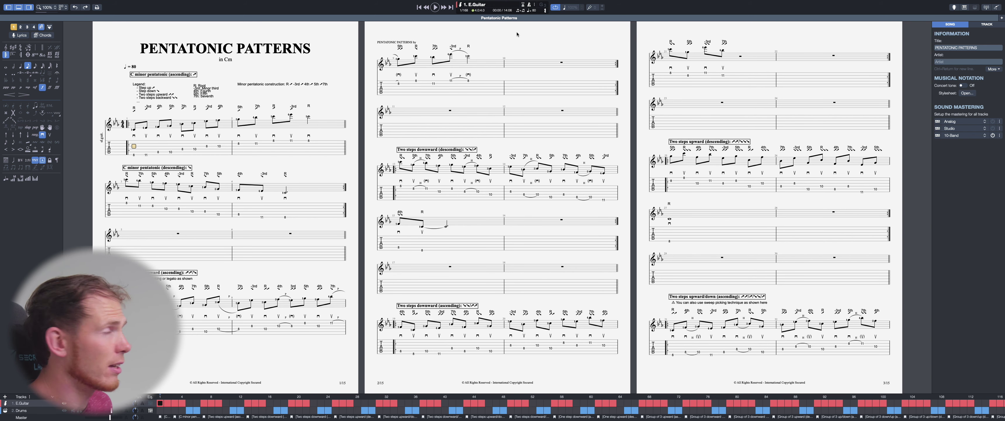
pyautogui.press('space')
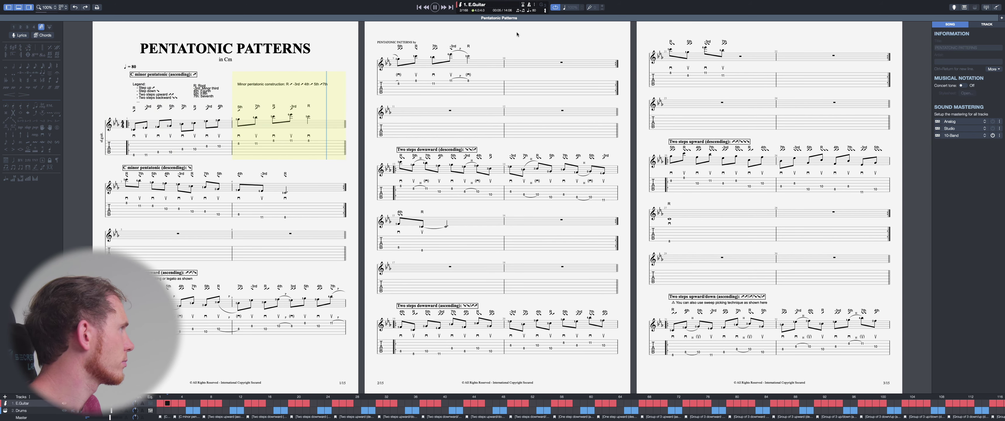
pyautogui.press('space')
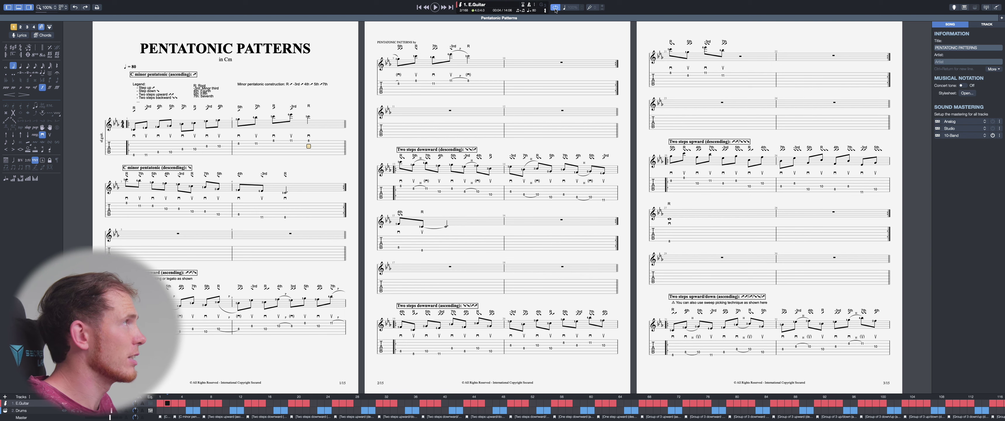
# Step: Turn on relative playback speed and set it to a custom value of 300%
pyautogui.click(564, 7)
pyautogui.click(581, 8)
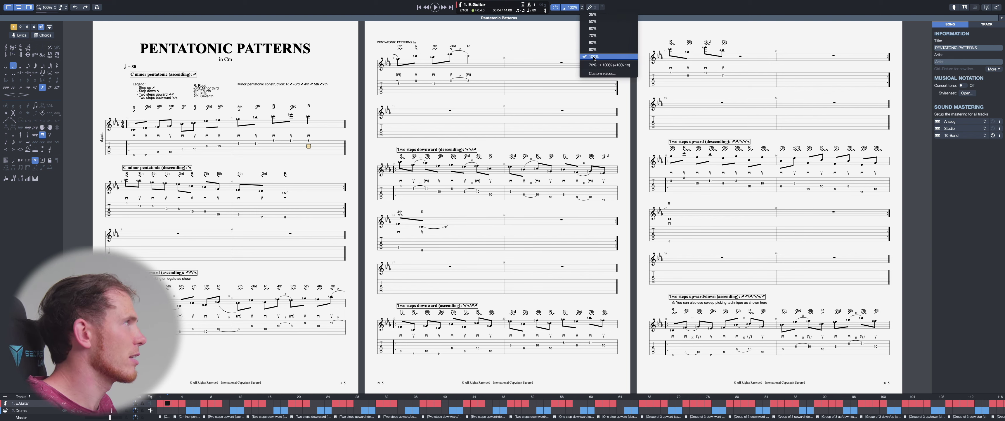
pyautogui.click(603, 74)
pyautogui.moveTo(500, 24); pyautogui.dragTo(520, 24)
pyautogui.click(536, 80)
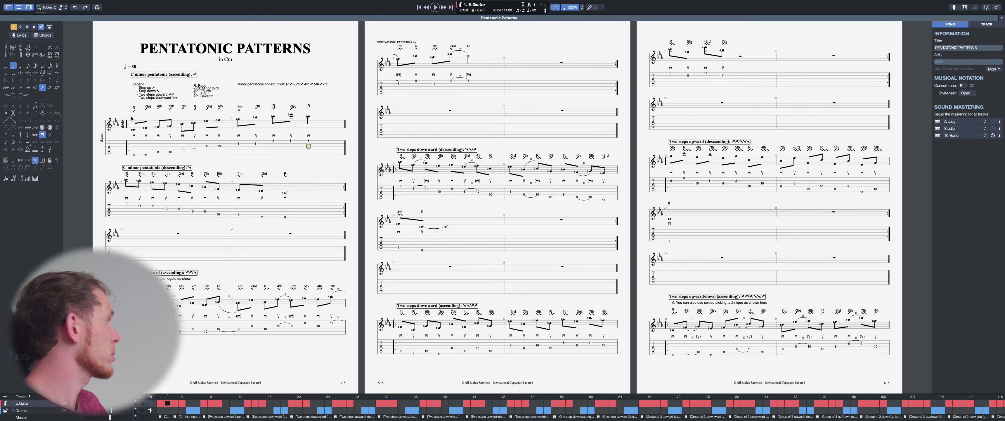
# Step: Play the score from the first beat at the faster speed and stop in the descending exercise
pyautogui.click(132, 148)
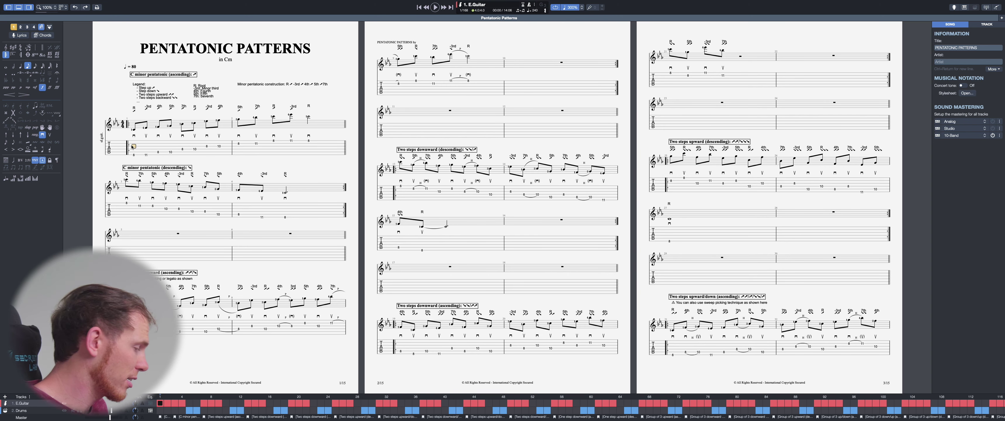
pyautogui.press('space')
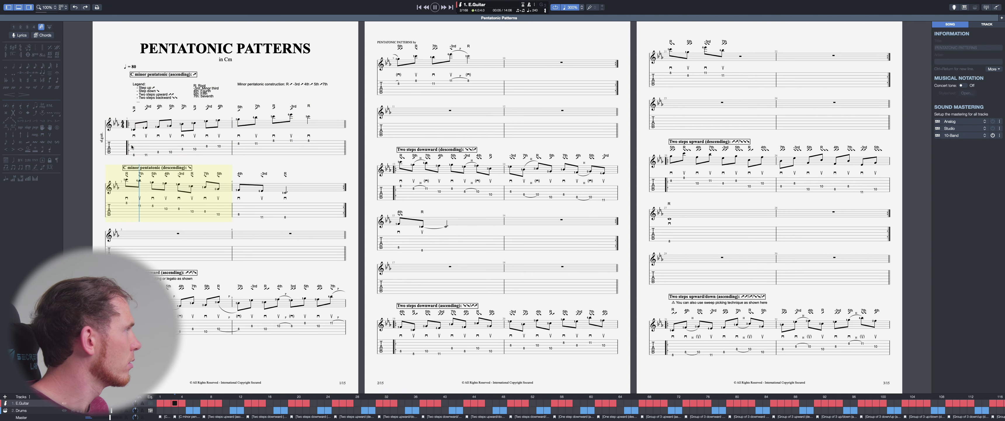
pyautogui.press('space')
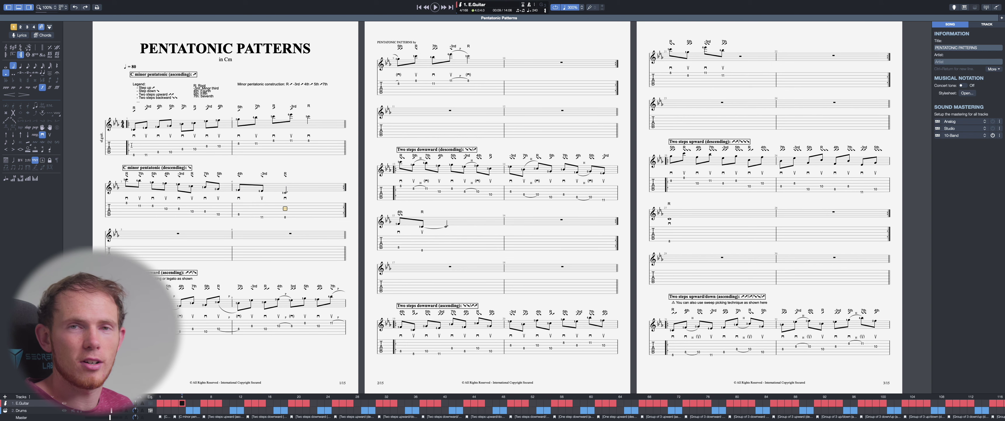
# Step: Select the two bars of the ascending C minor pentatonic exercise and play them as a loop
pyautogui.moveTo(133, 154); pyautogui.dragTo(301, 153)
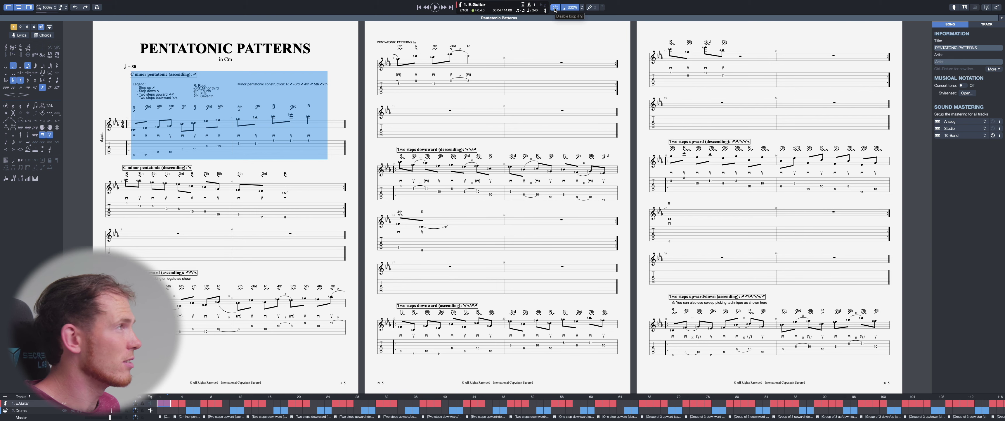
pyautogui.press('space')
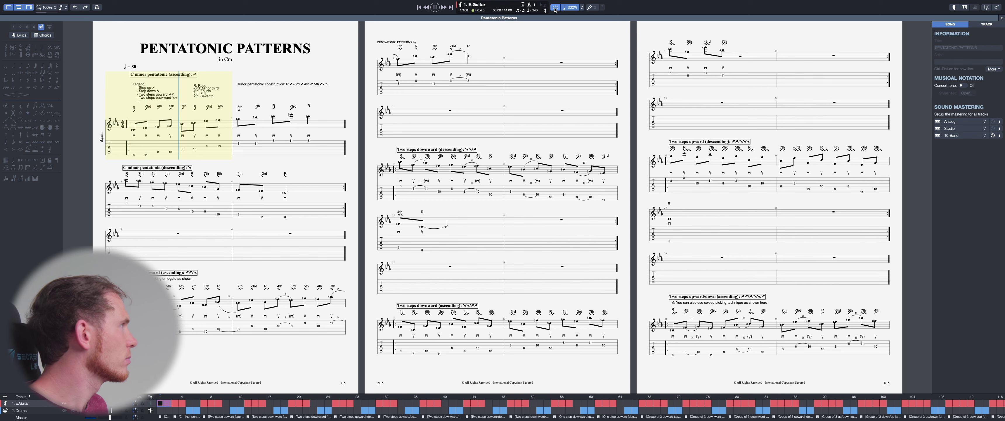
pyautogui.press('space')
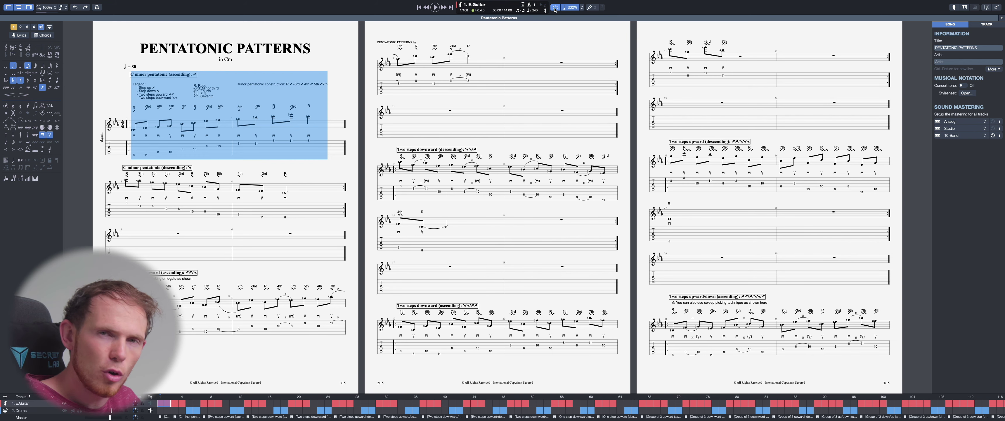
# Step: Review the relative speed presets and the tempo point settings in the Automation Editor
pyautogui.click(577, 10)
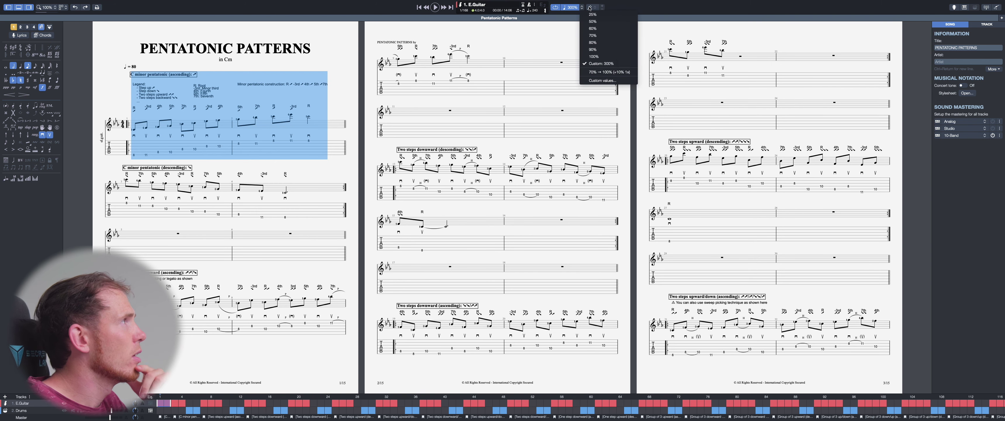
pyautogui.click(572, 7)
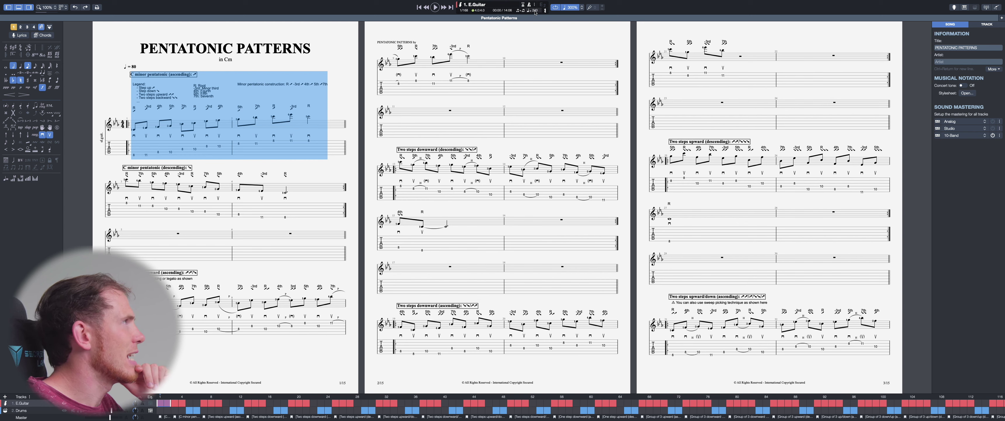
pyautogui.click(535, 11)
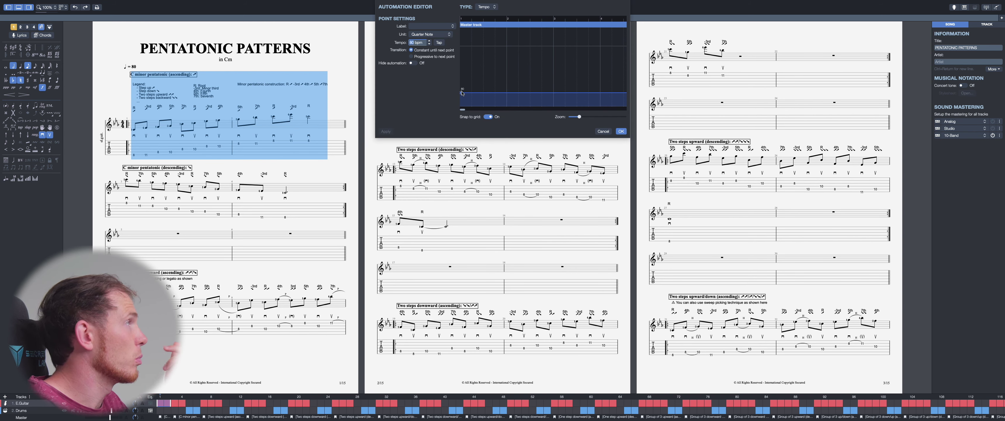
pyautogui.click(621, 132)
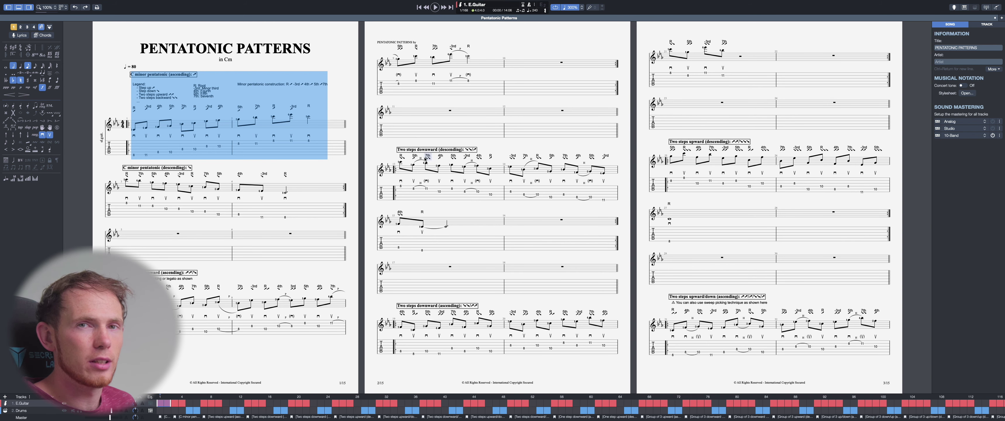
# Step: View the Analog sound mastering choices and the score of the Drums track
pyautogui.click(239, 151)
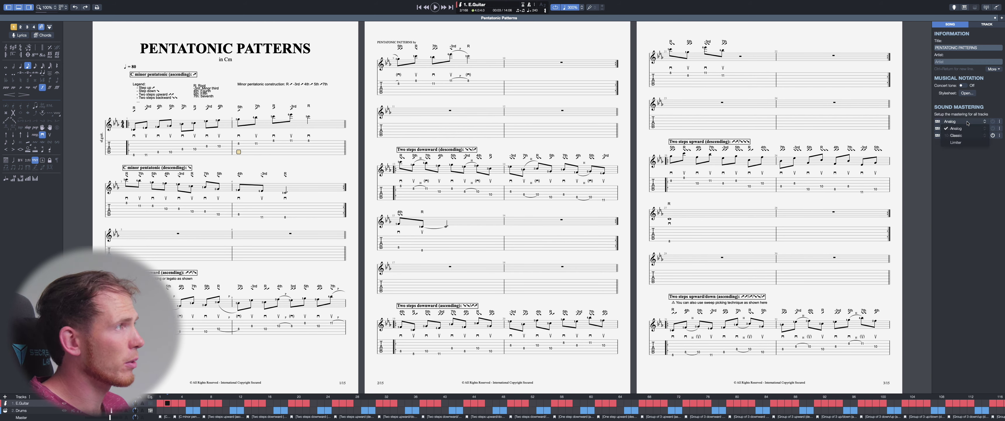
pyautogui.moveTo(940, 123)
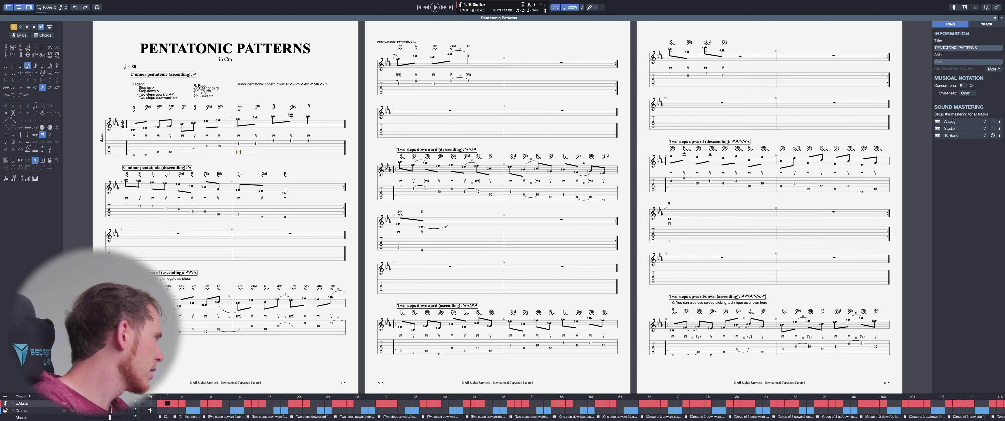
pyautogui.click(37, 412)
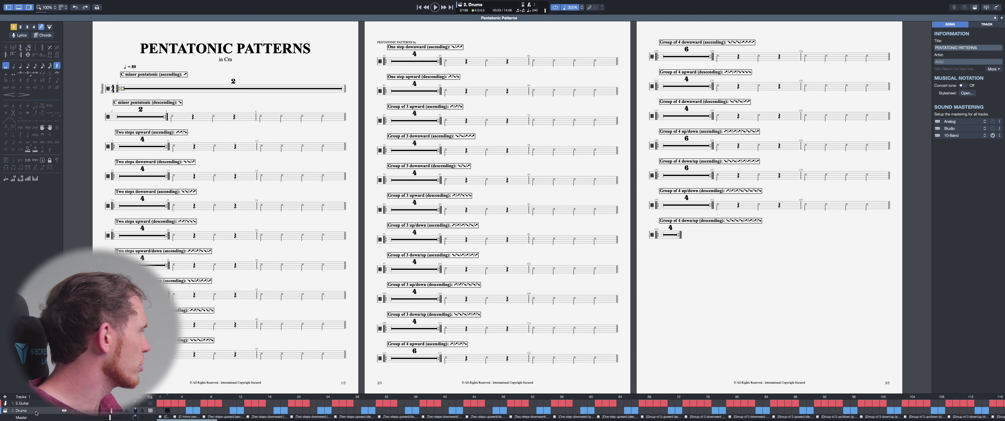
pyautogui.click(213, 116)
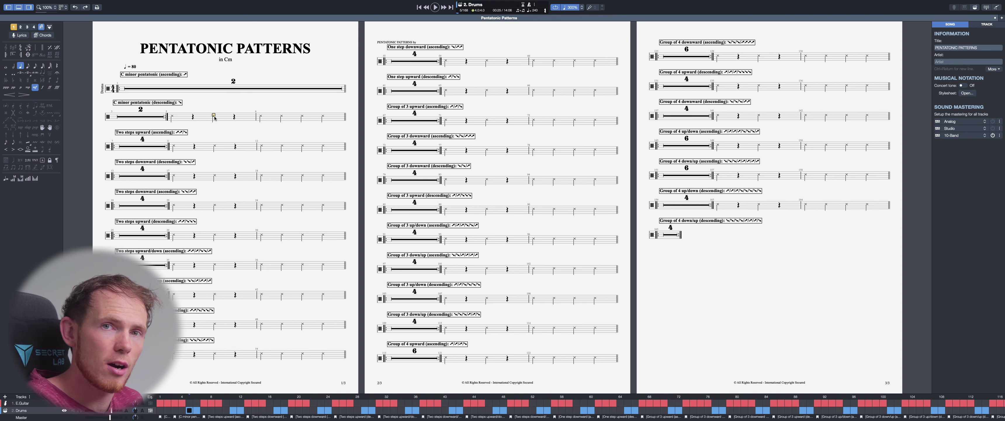
# Step: Close Pentatonic Patterns, open the classical example Bach - Bourree, and place the cursor in its first bar
pyautogui.click(995, 19)
pyautogui.click(497, 30)
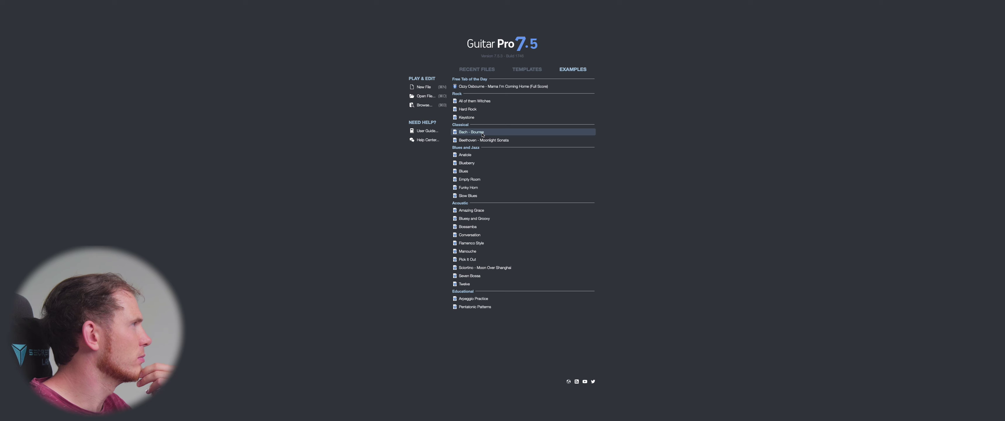
pyautogui.click(491, 132)
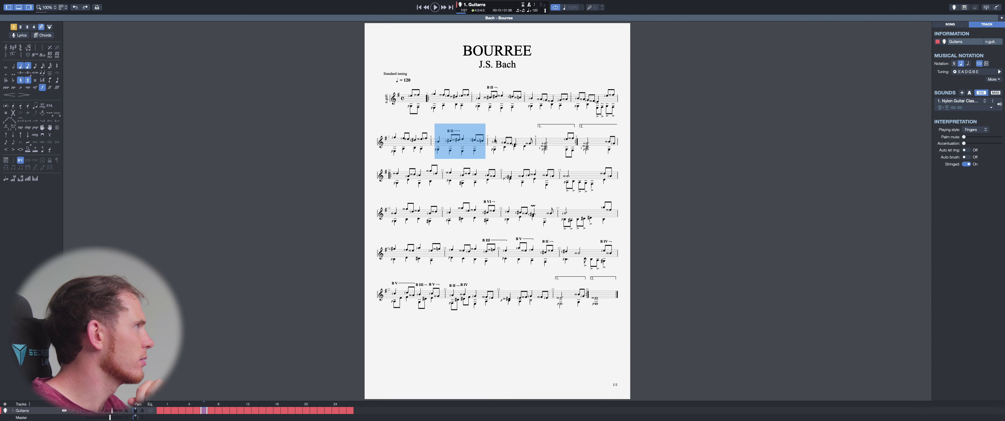
pyautogui.click(453, 147)
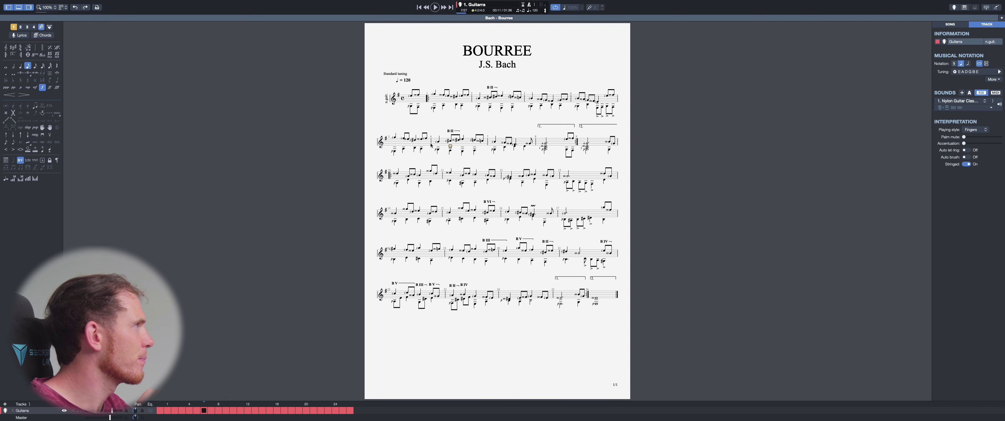
pyautogui.click(413, 109)
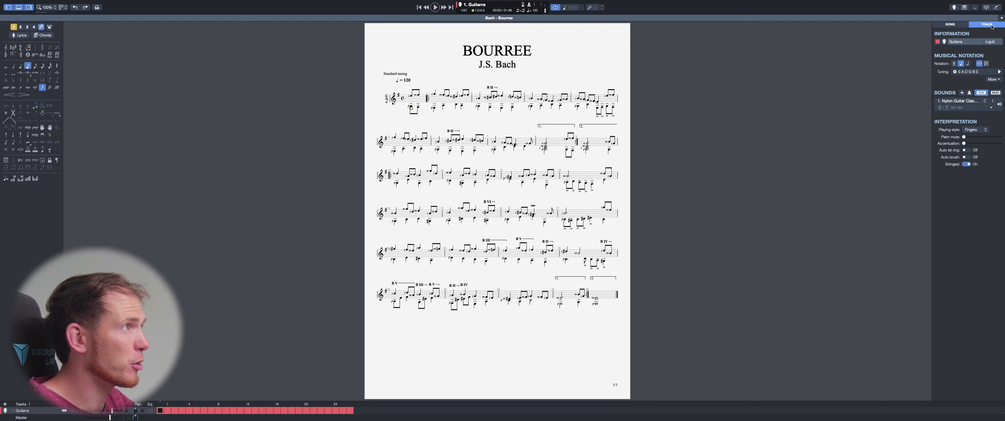
# Step: Turn on tablature and turn off standard notation for the Guitars track of Bourree
pyautogui.click(954, 64)
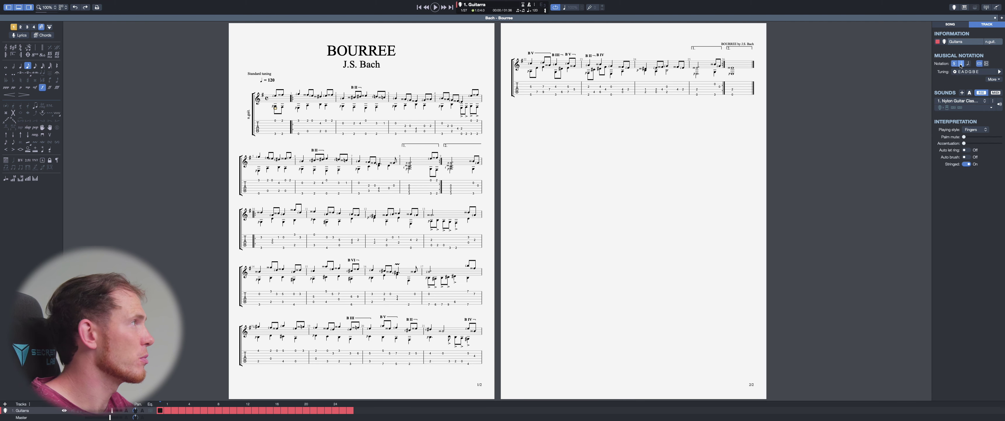
pyautogui.click(961, 64)
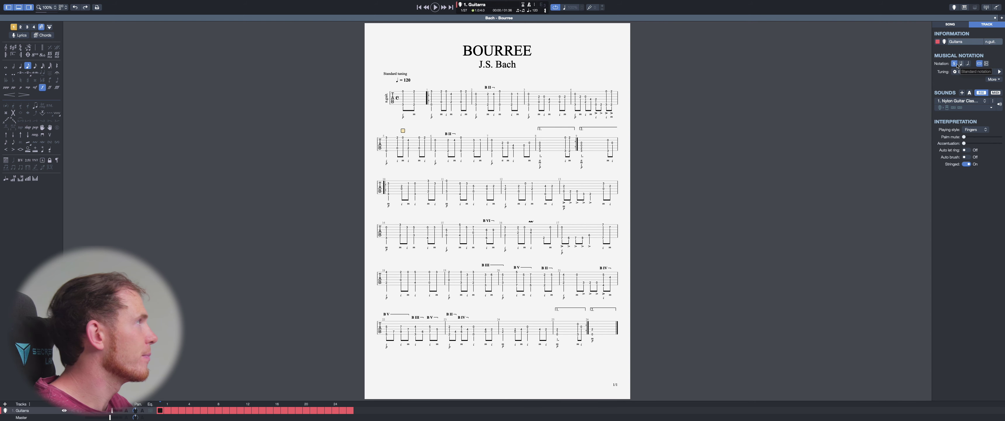
# Step: Play the Bourree tablature from its first note and stop playback in the second line of the score
pyautogui.click(404, 104)
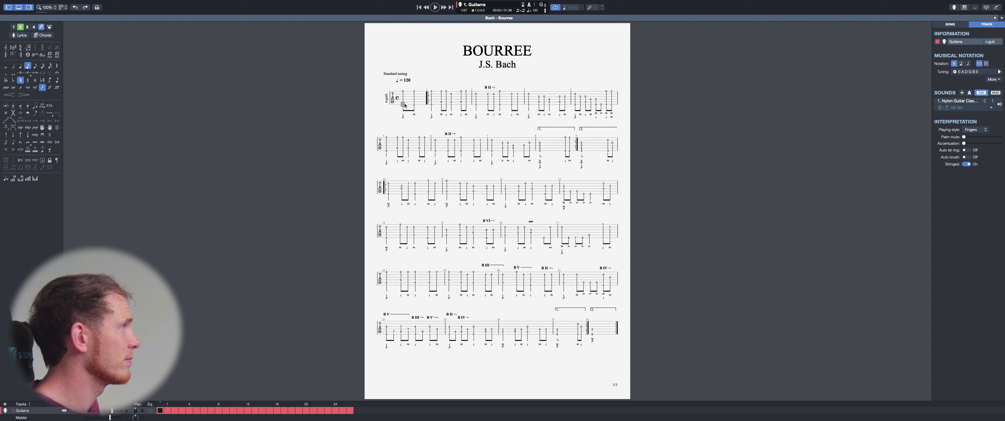
pyautogui.press('space')
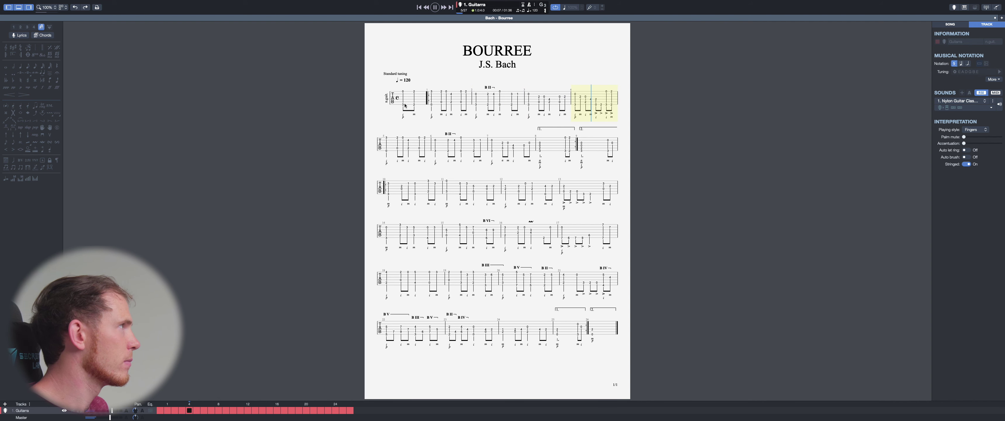
pyautogui.press('space')
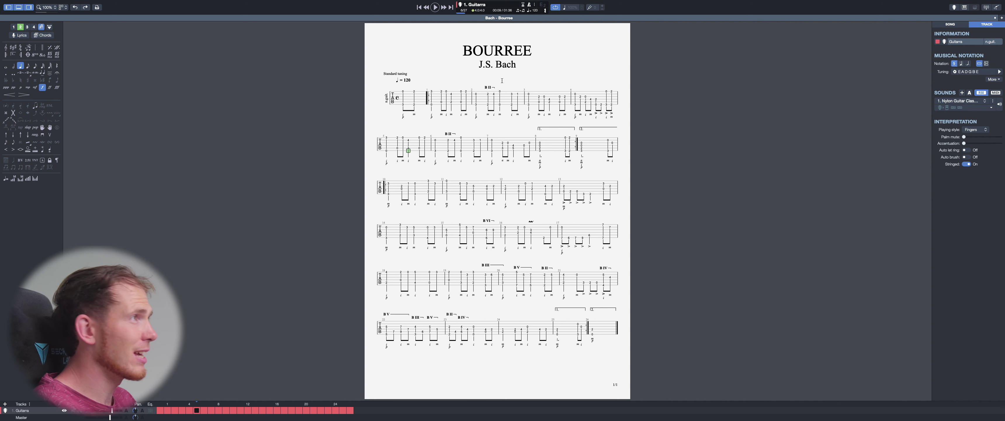
# Step: Close the Bourree score and open the rock example Hard Rock
pyautogui.click(996, 18)
pyautogui.click(495, 30)
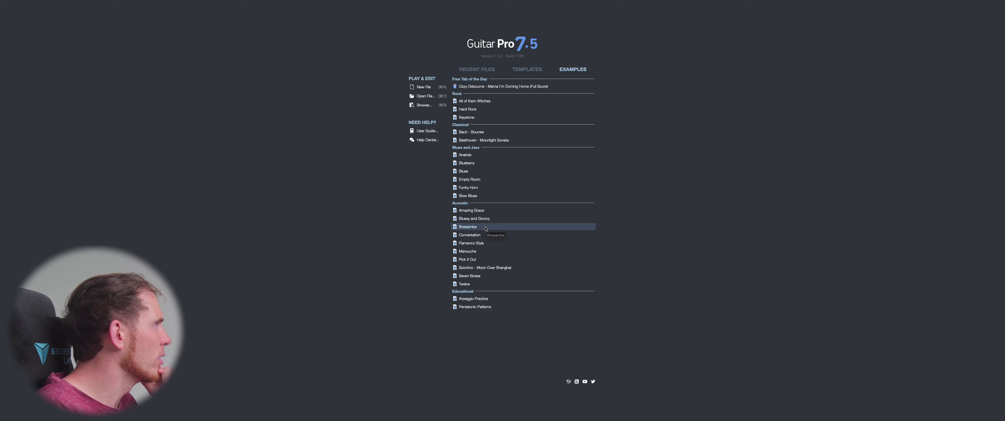
pyautogui.click(481, 110)
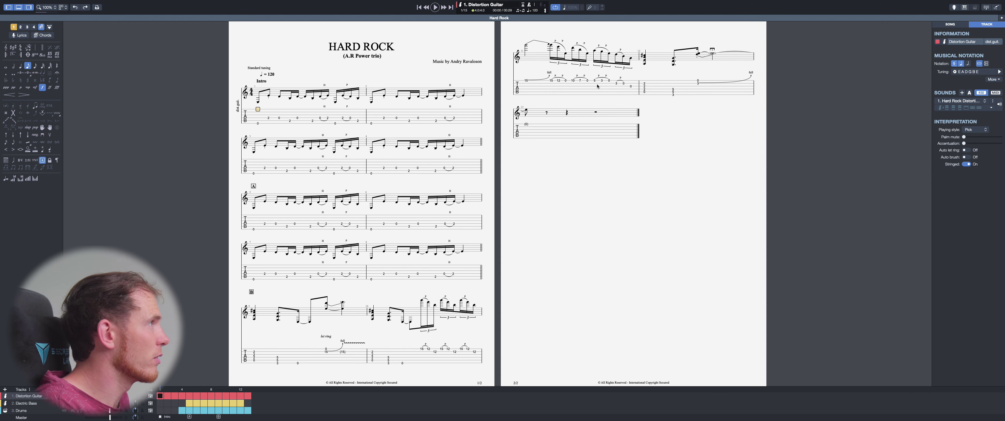
# Step: Play the Distortion Guitar track of Hard Rock from the start of its fourth line and stop near the end of the score
pyautogui.moveTo(553, 80); pyautogui.dragTo(562, 80)
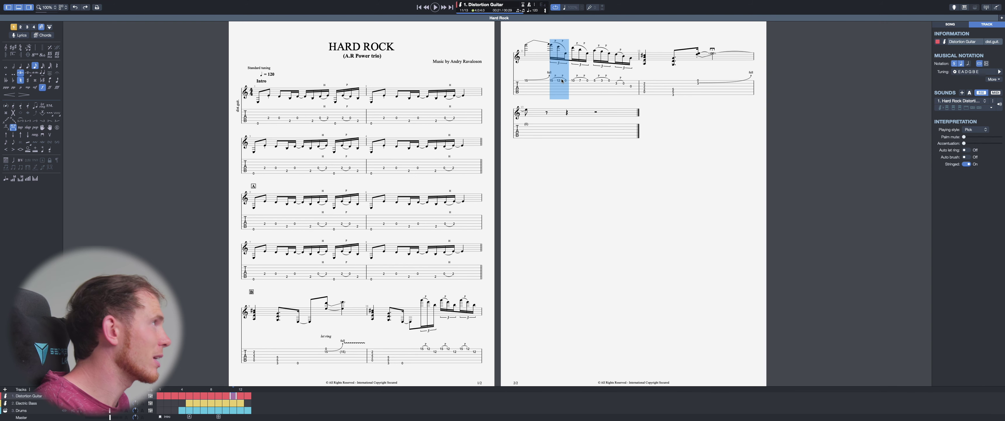
pyautogui.click(525, 80)
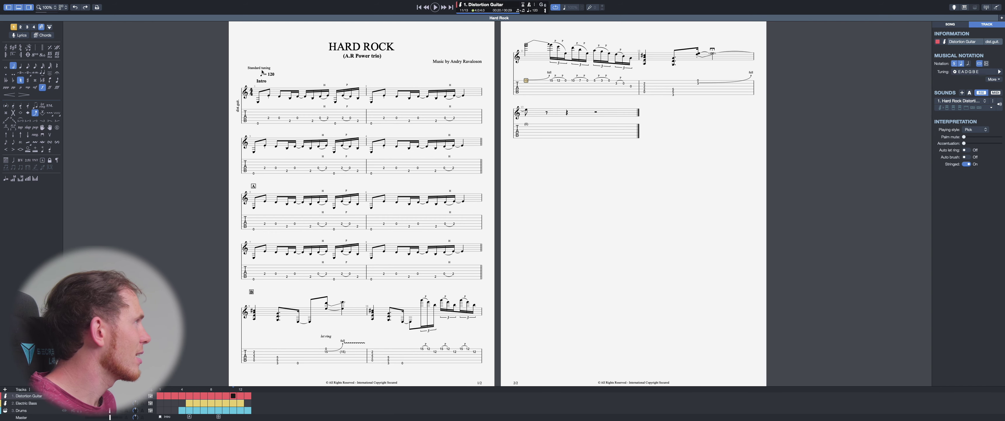
pyautogui.scroll(-2, 260, 117)
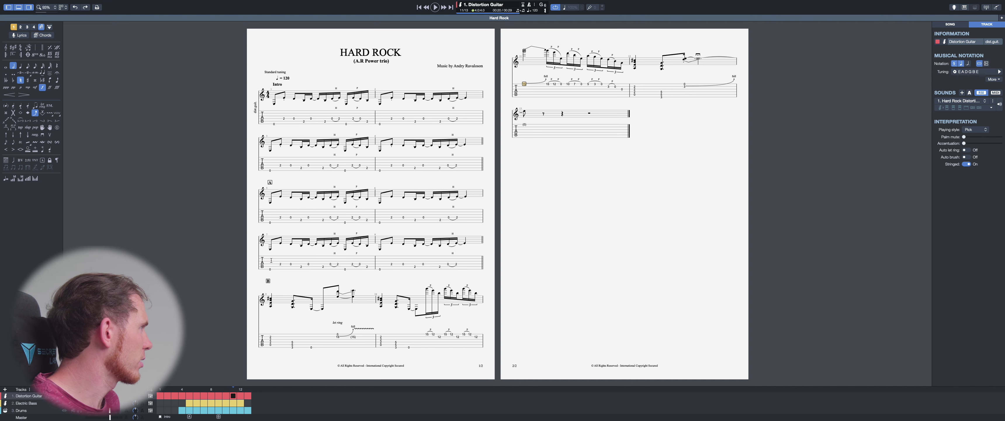
pyautogui.click(269, 261)
pyautogui.press('space')
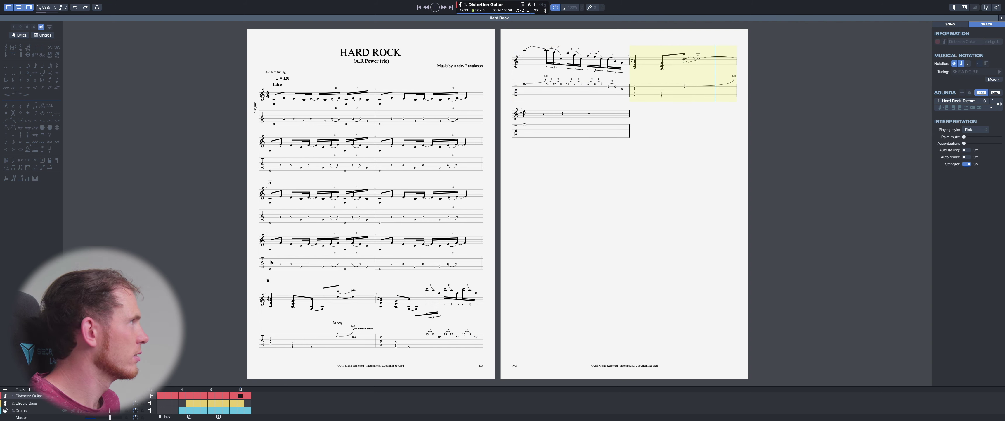
pyautogui.press('space')
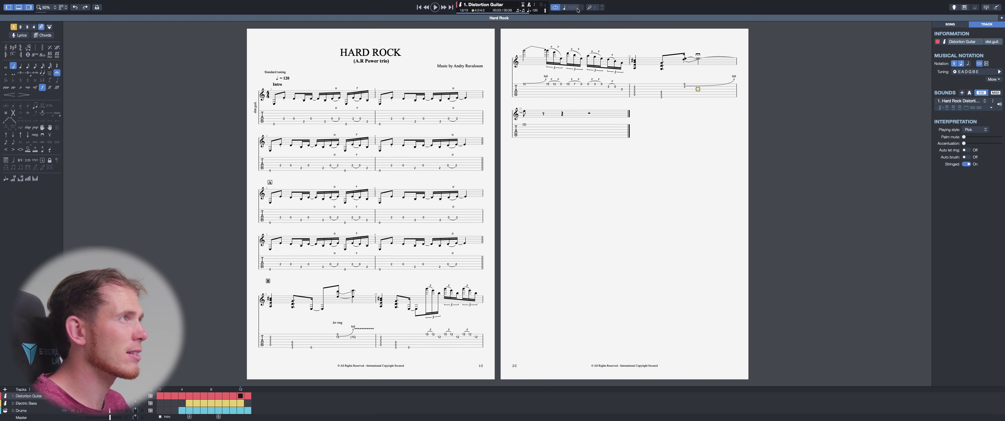
# Step: Close Hard Rock and look over the Guitar Pro templates and the mySongBook library window
pyautogui.click(994, 19)
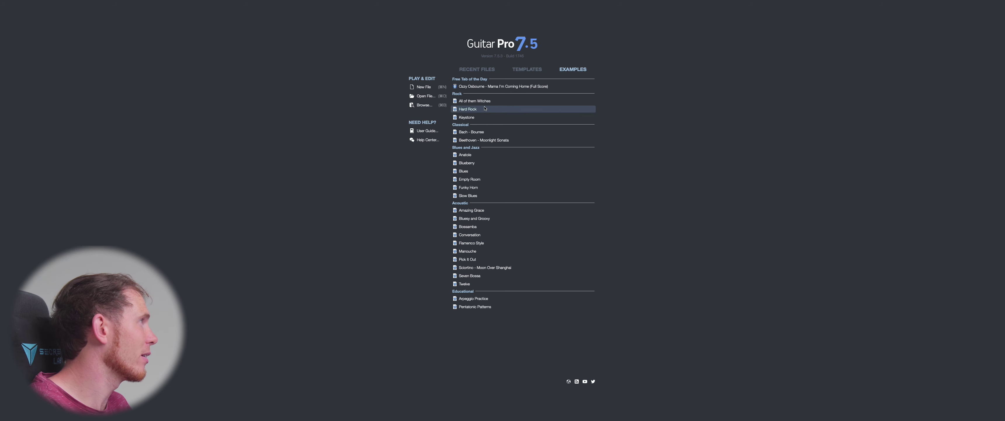
pyautogui.click(526, 72)
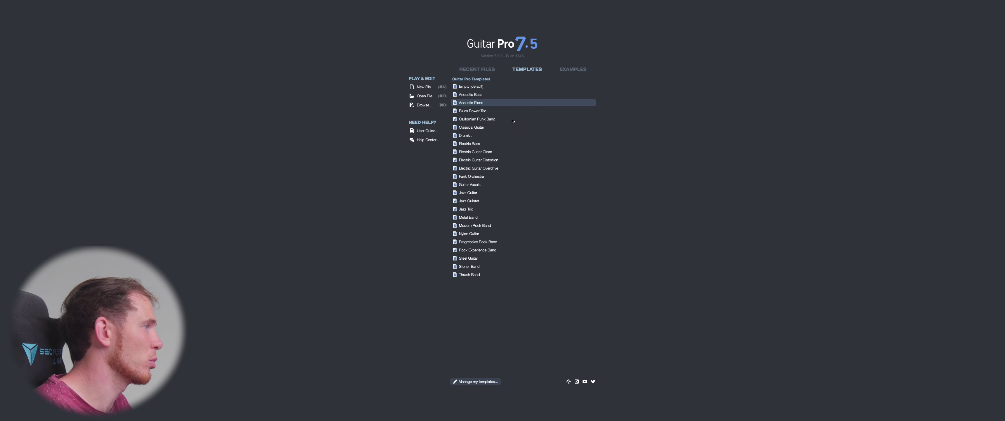
pyautogui.click(424, 105)
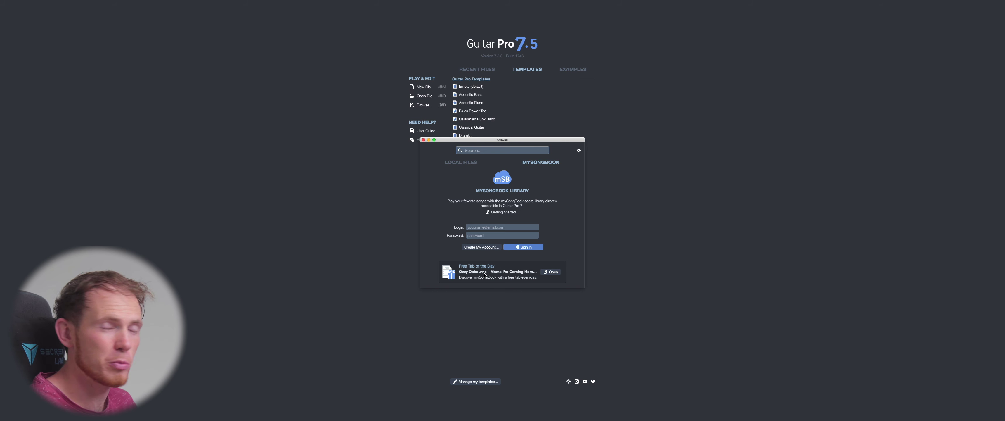
pyautogui.click(424, 139)
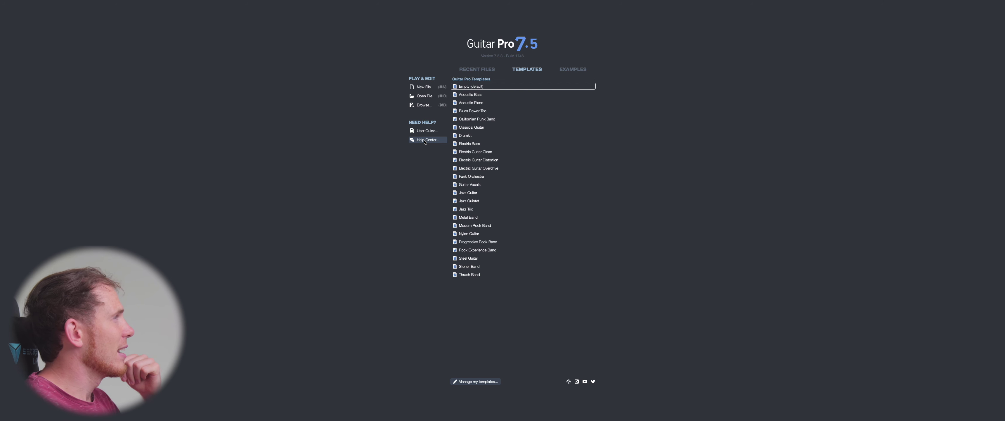
# Step: Start a new file and choose a stringed Electric Guitar track of the Overdrive type
pyautogui.click(424, 87)
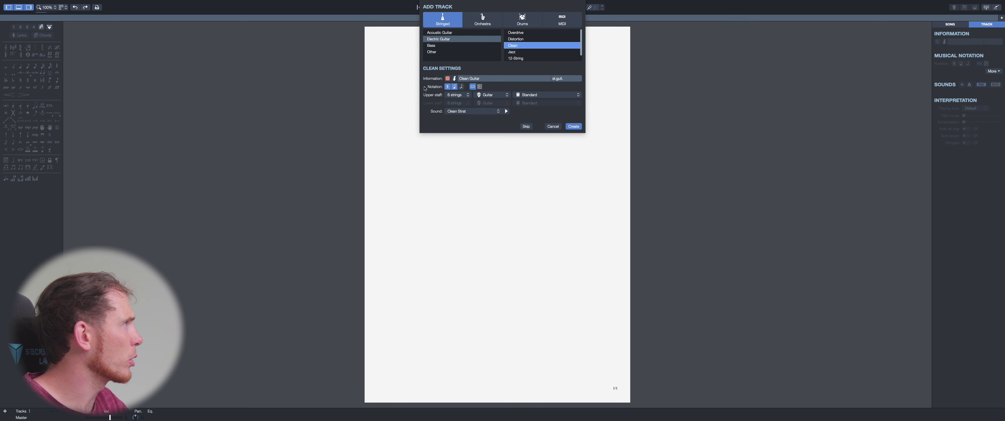
pyautogui.click(471, 38)
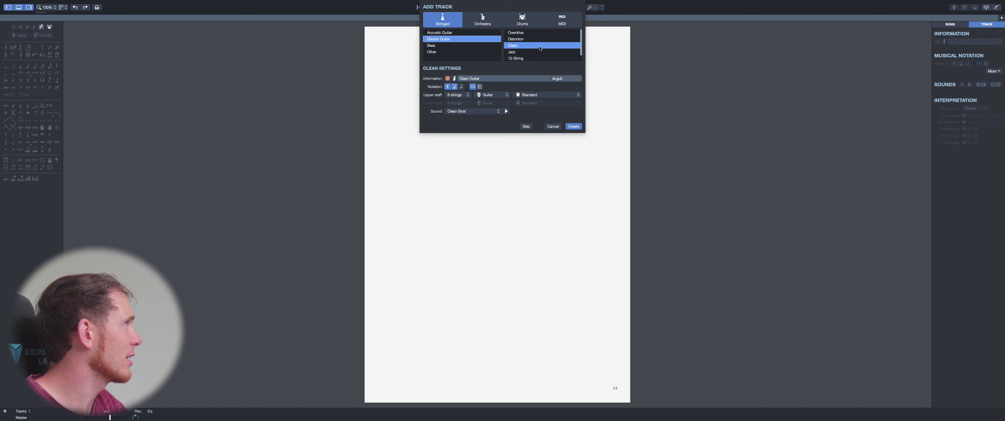
pyautogui.click(546, 33)
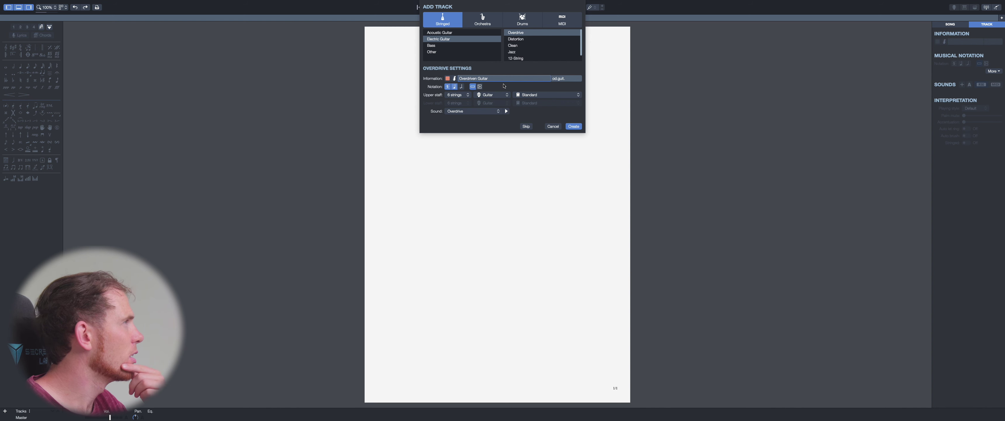
# Step: Set the new overdrive track's sound to Blues and listen to its preview
pyautogui.click(498, 112)
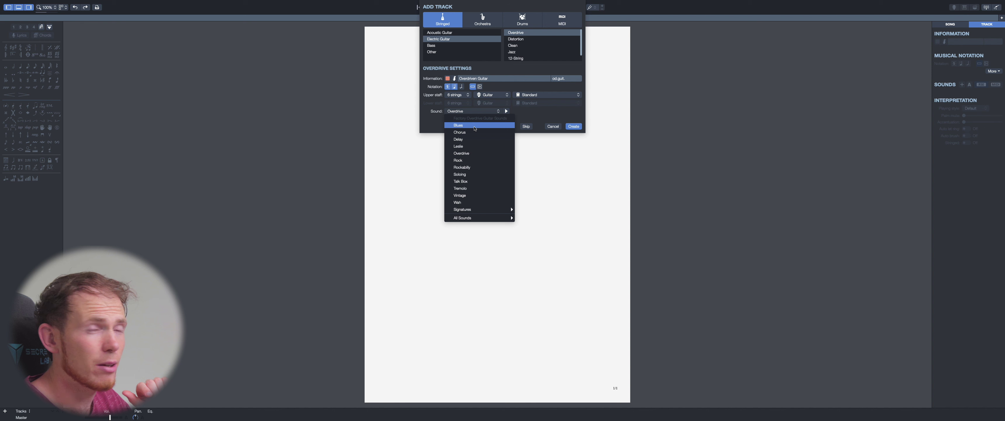
pyautogui.click(474, 126)
pyautogui.click(506, 112)
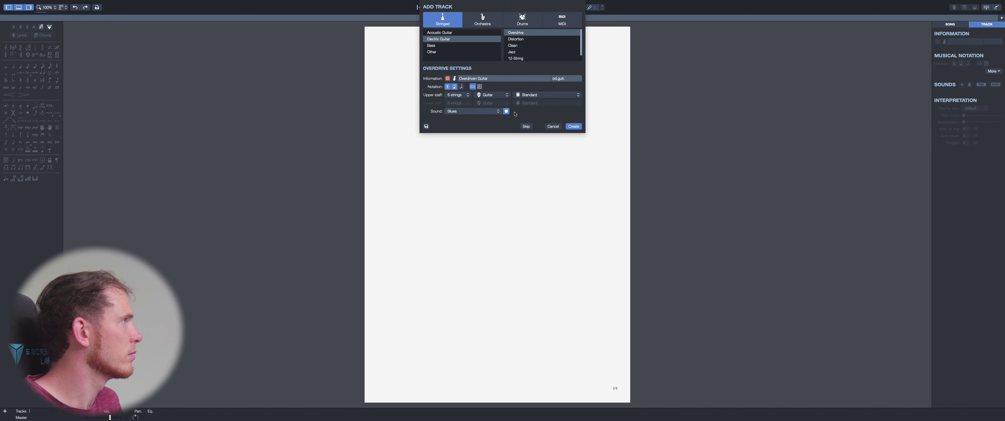
pyautogui.click(507, 112)
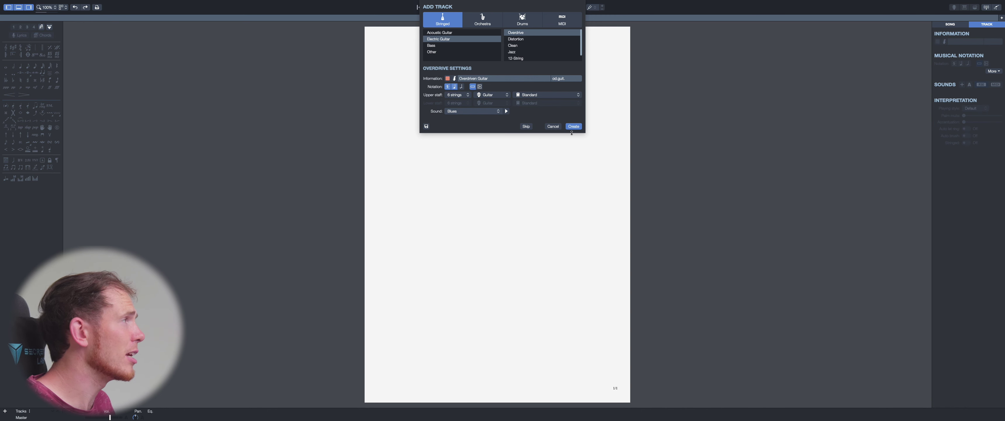